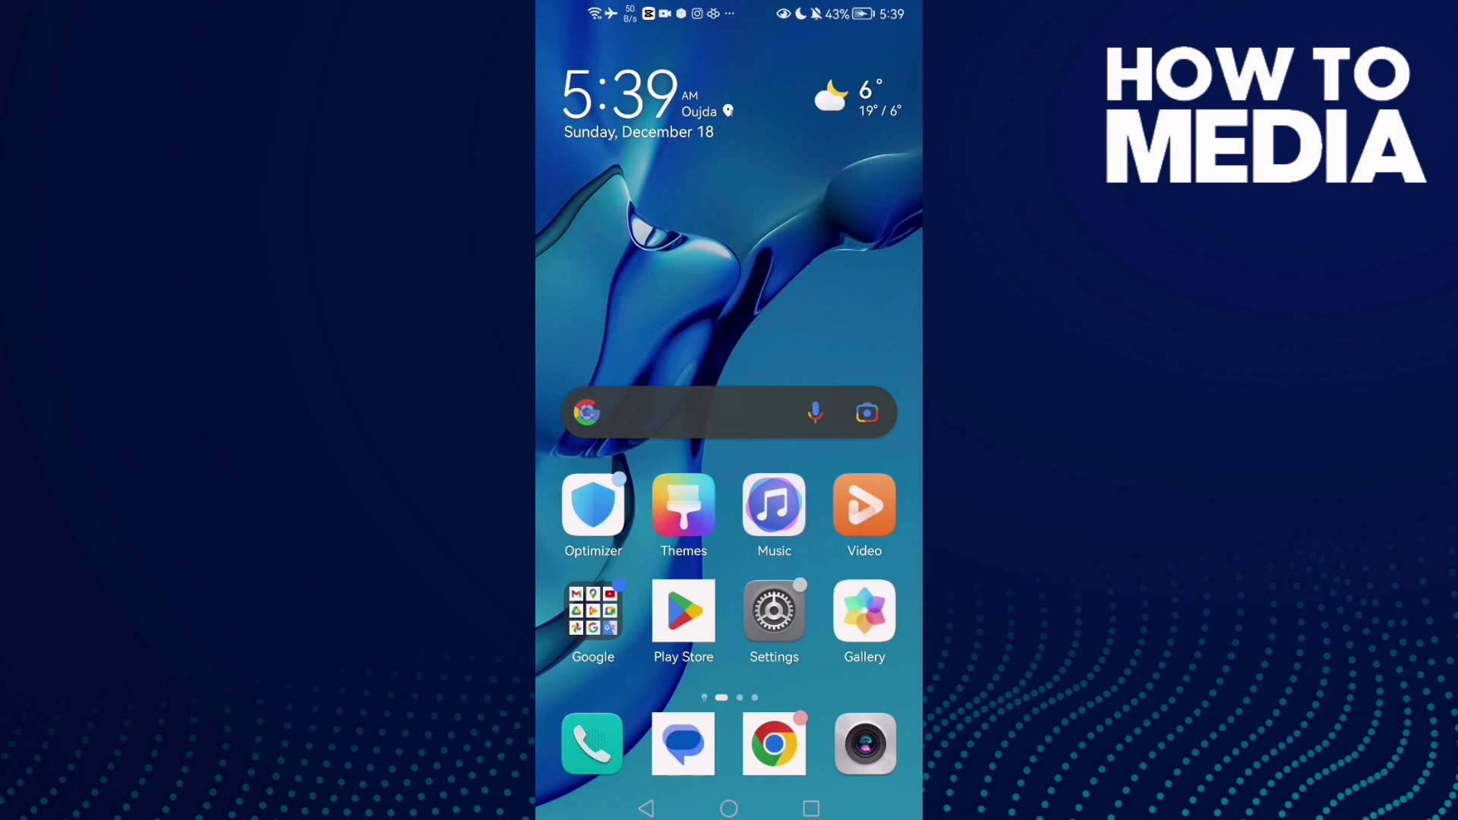
Swipe left to the next home screen page of installed apps
drag(843, 456, 616, 455)
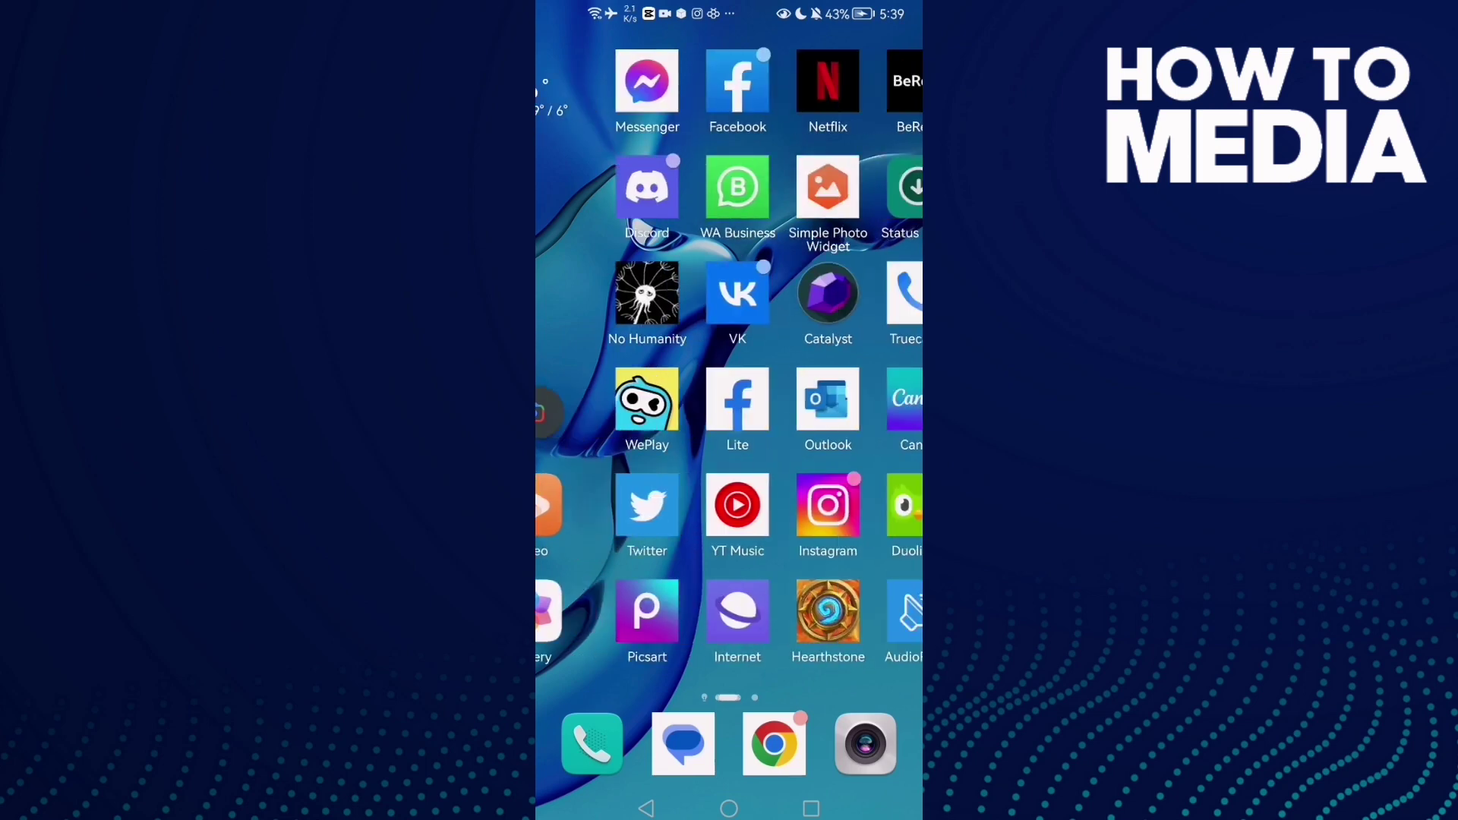
Launch Amazon Shopping from the following app page and expand Settings in its main menu
drag(843, 455, 615, 456)
click(774, 615)
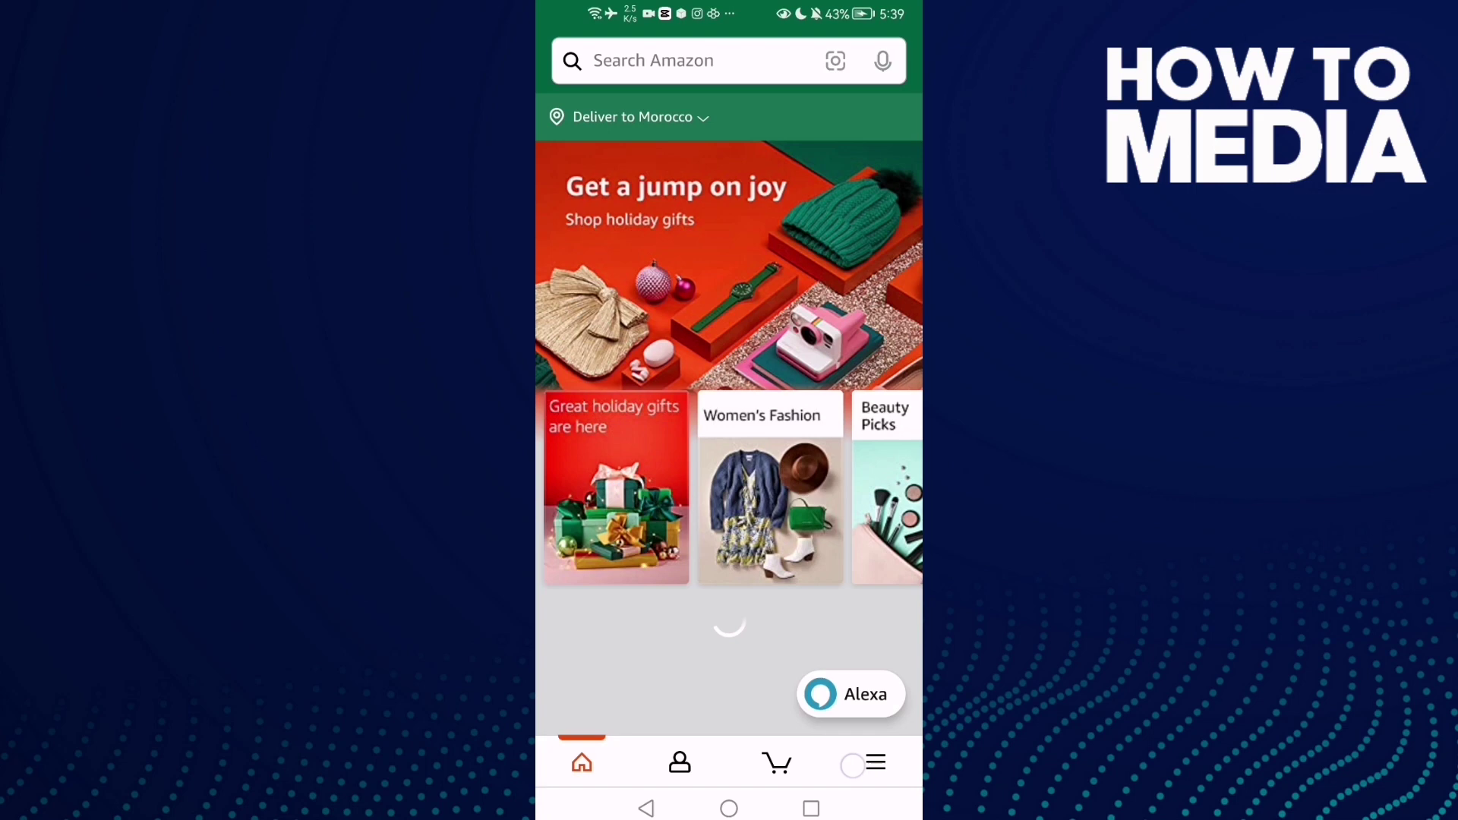
click(873, 761)
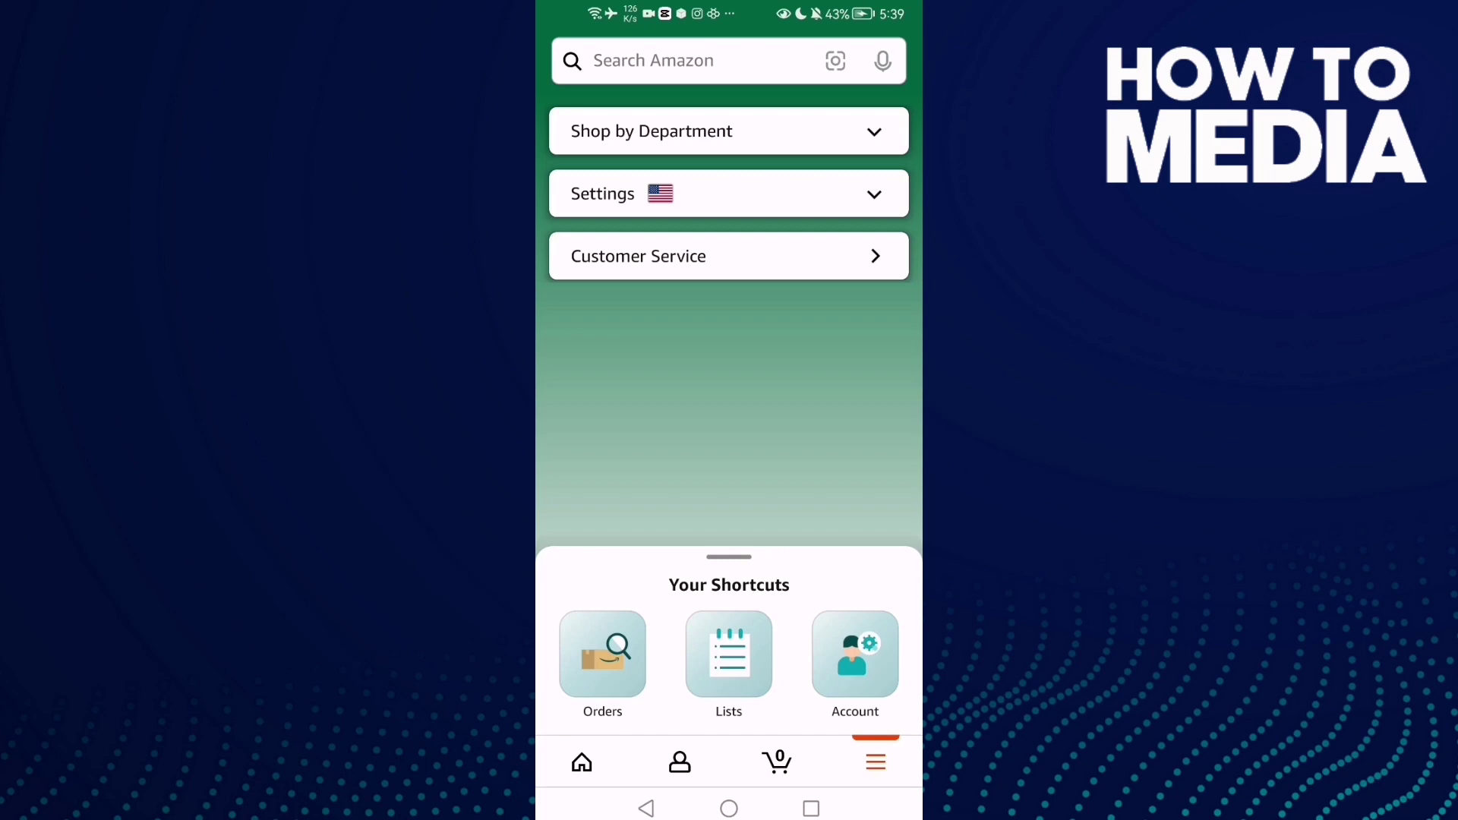
click(785, 188)
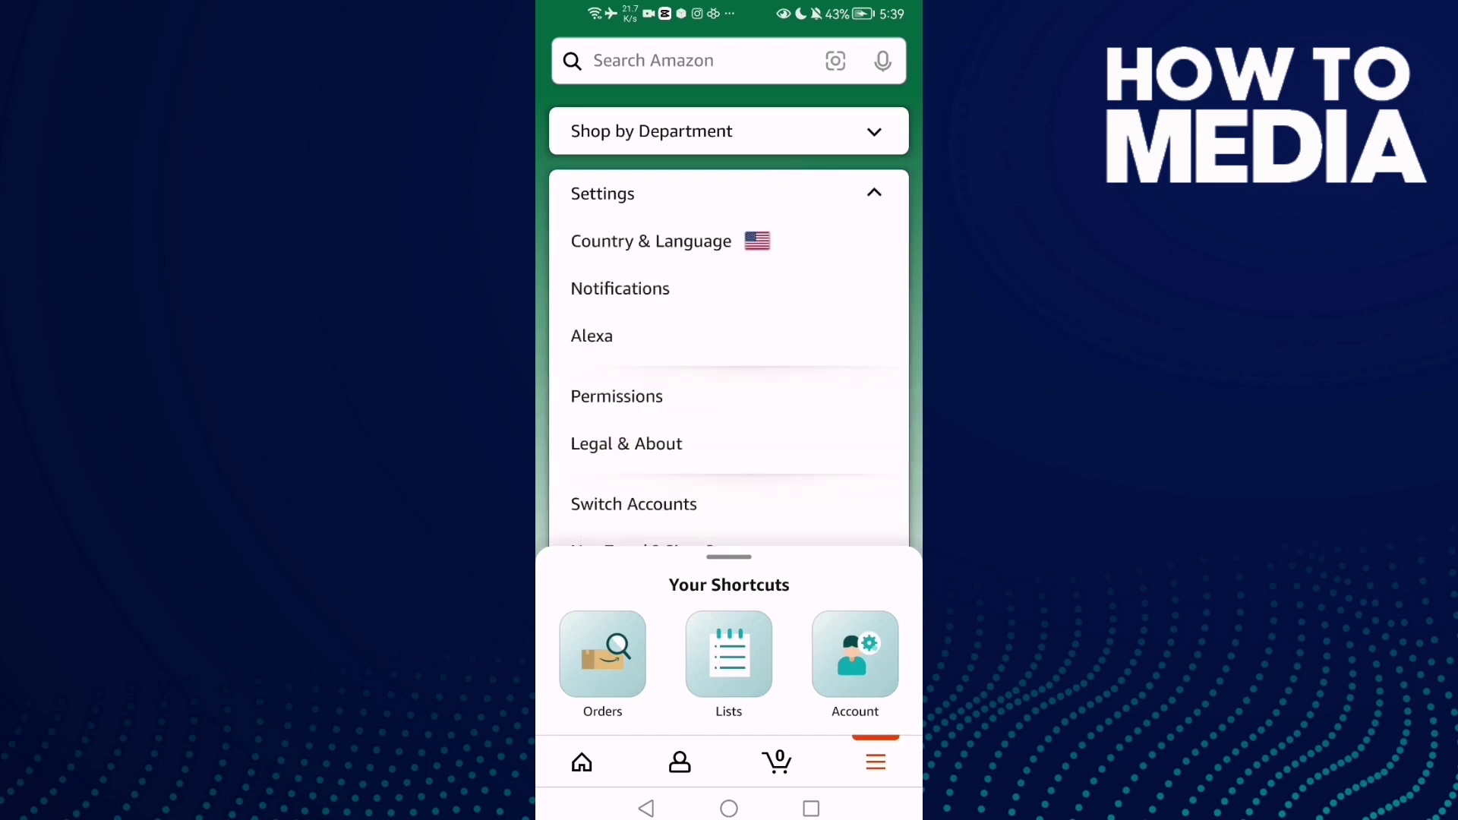
scroll(808, 266, down, 1)
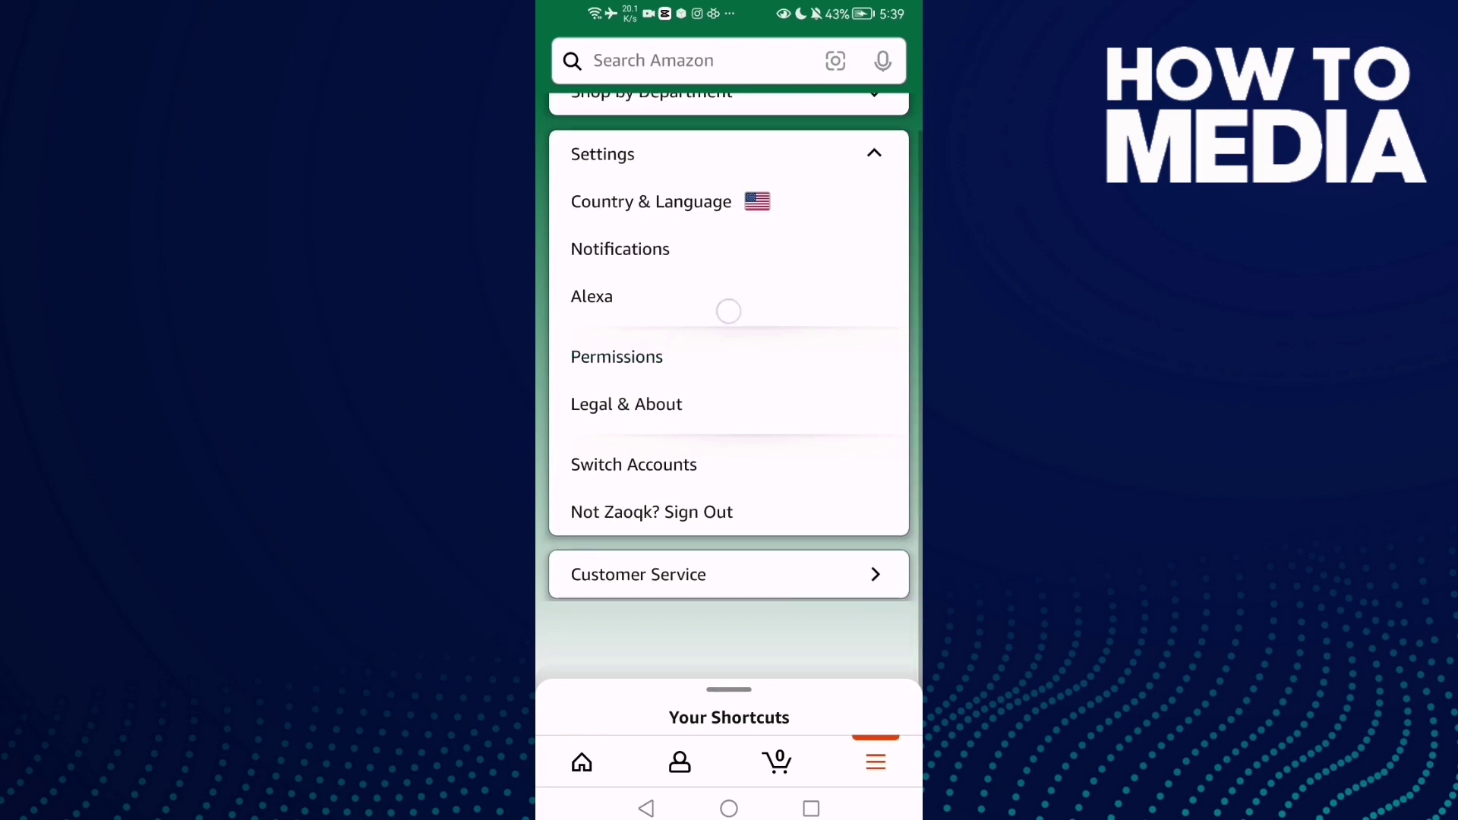
click(638, 356)
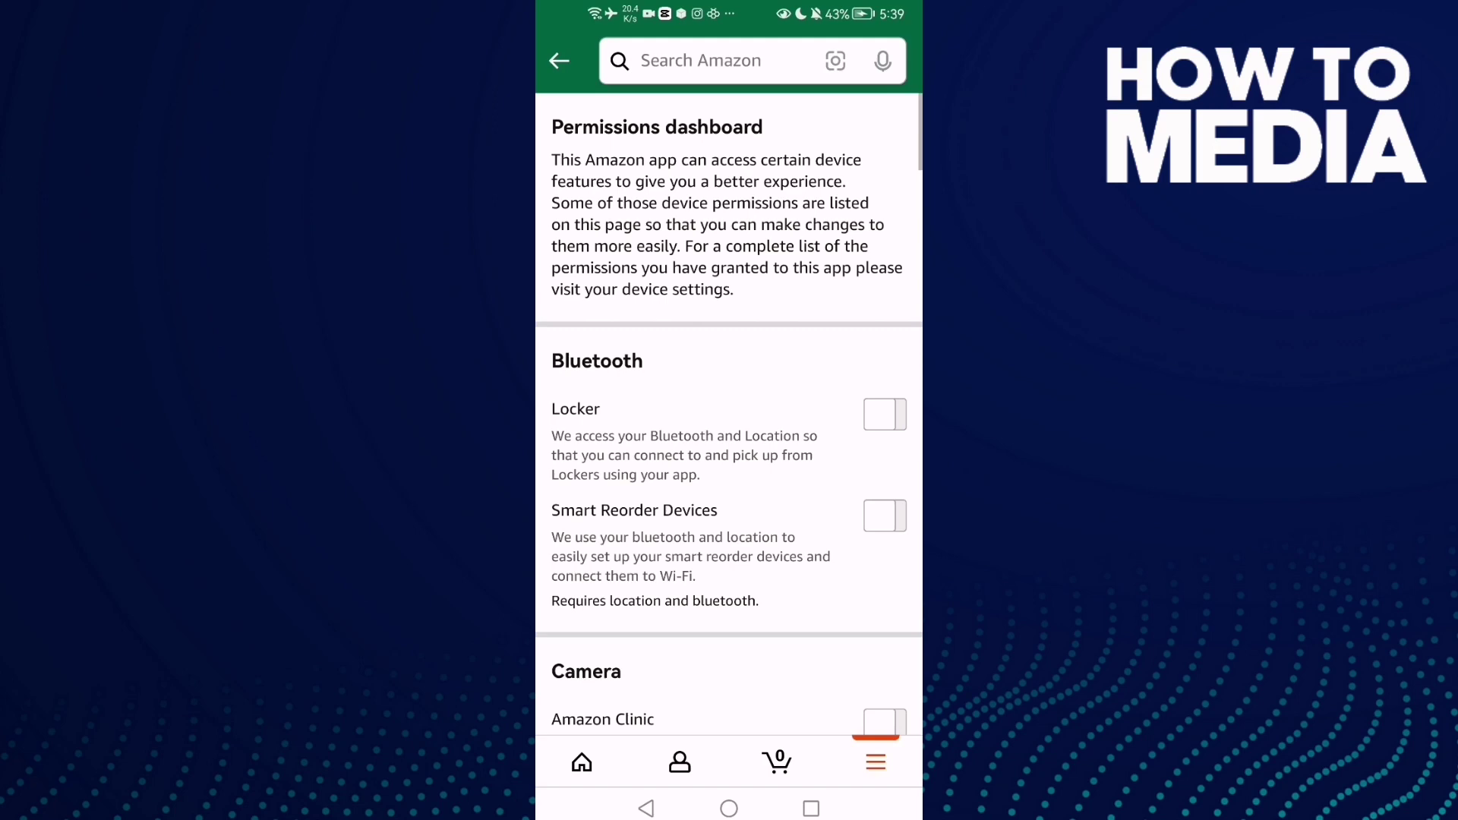
scroll(729, 414, down, 1)
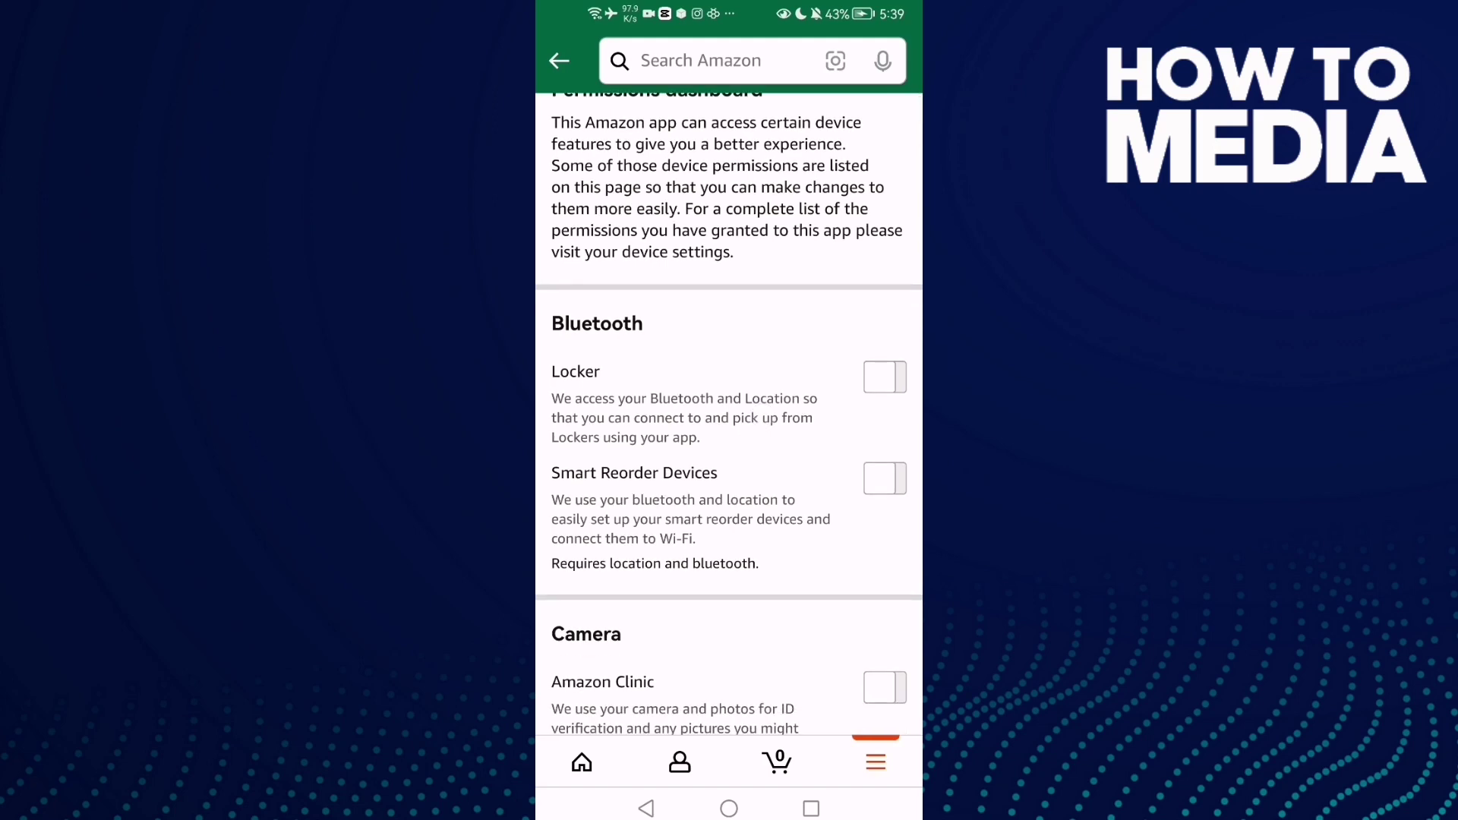
click(883, 377)
Go back from the Permissions dashboard to the expanded Settings menu, leaving toggles unchanged
click(646, 807)
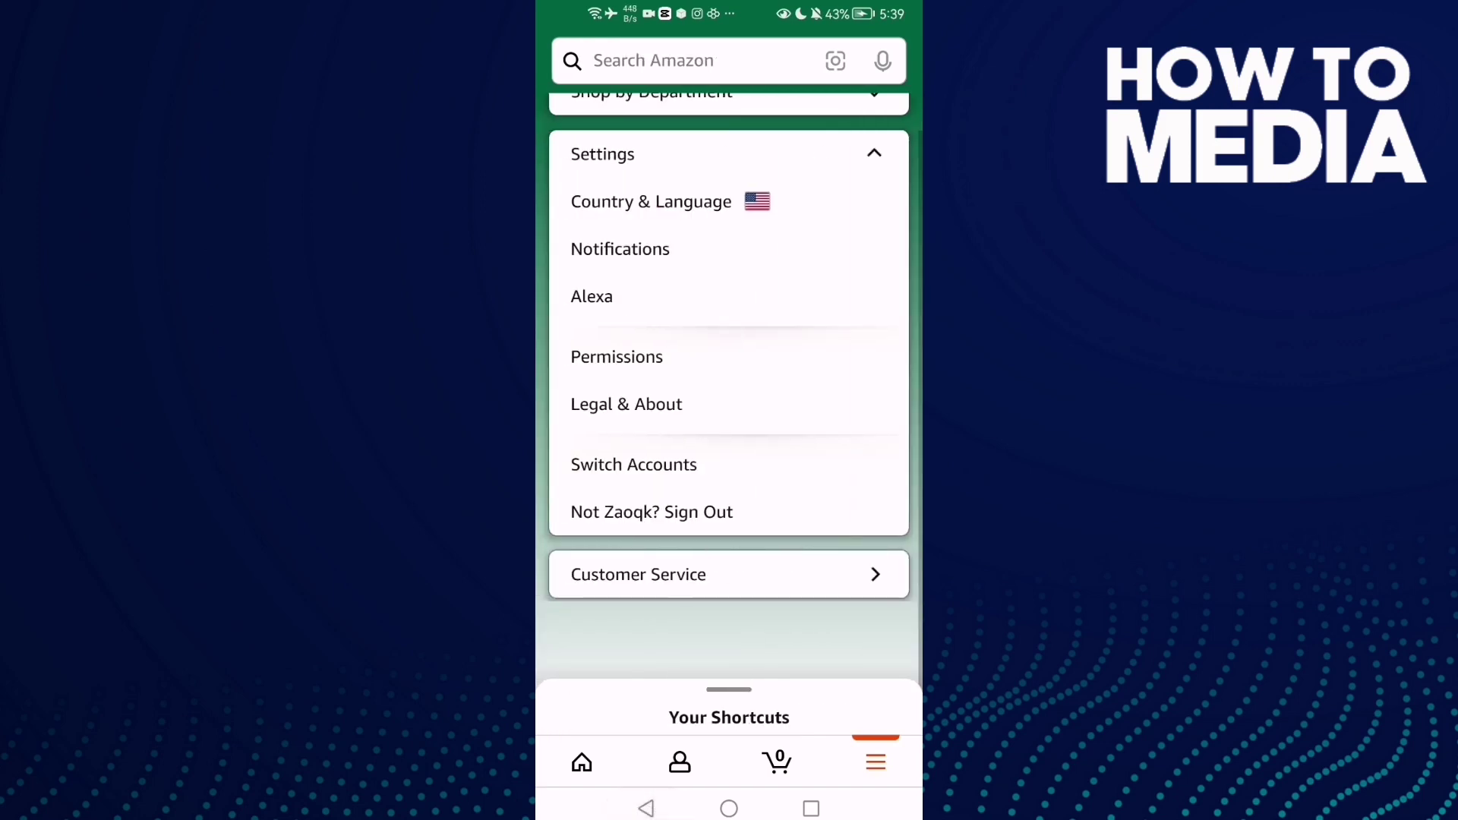